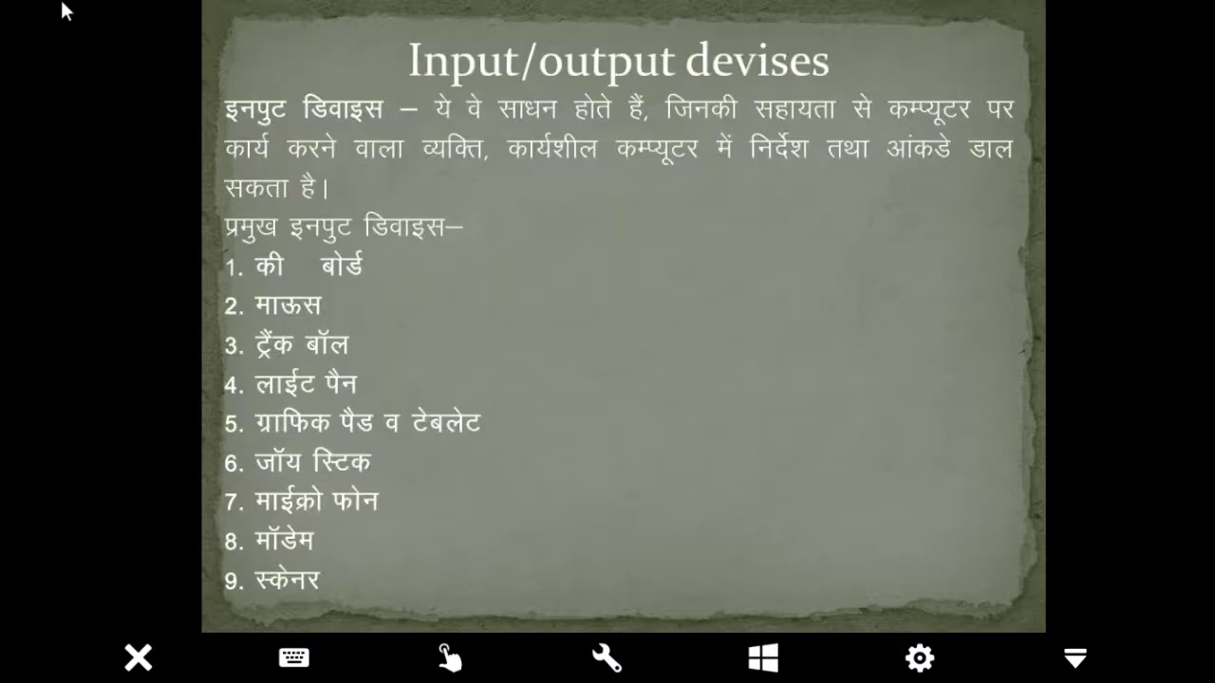
Exit the slideshow, minimize the presentation, run disk-defrag-setup from the Software (G:) drive and minimize the folder window.
key(Escape)
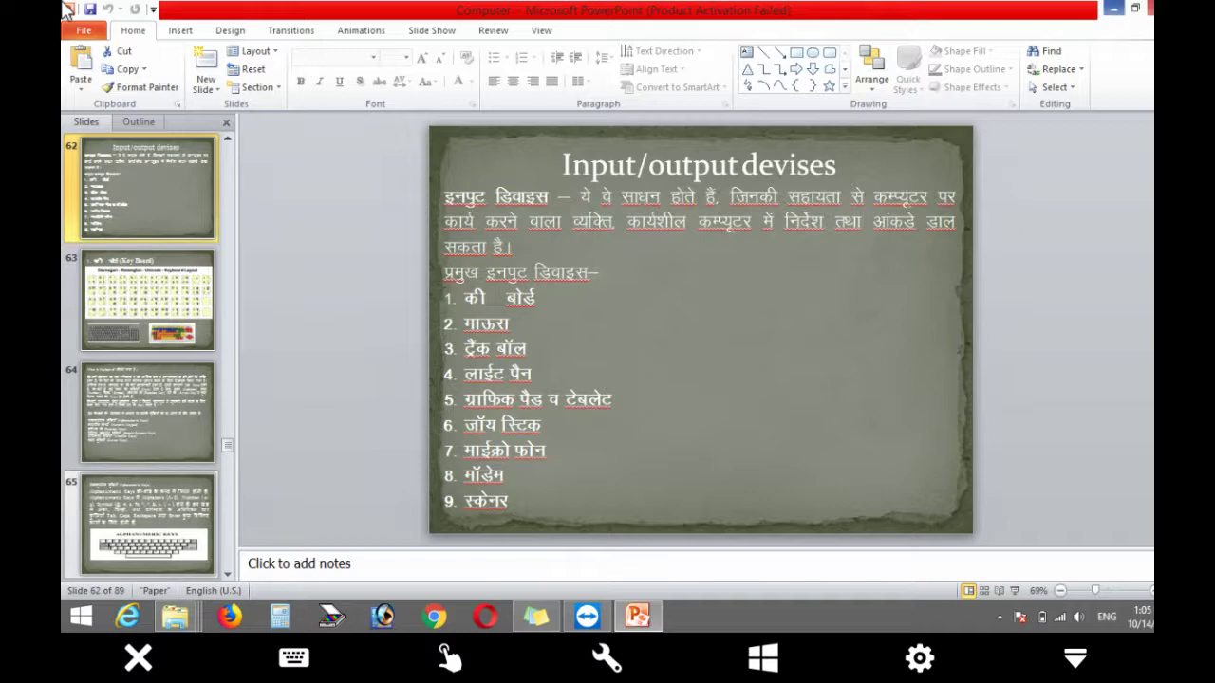
key(super+Down)
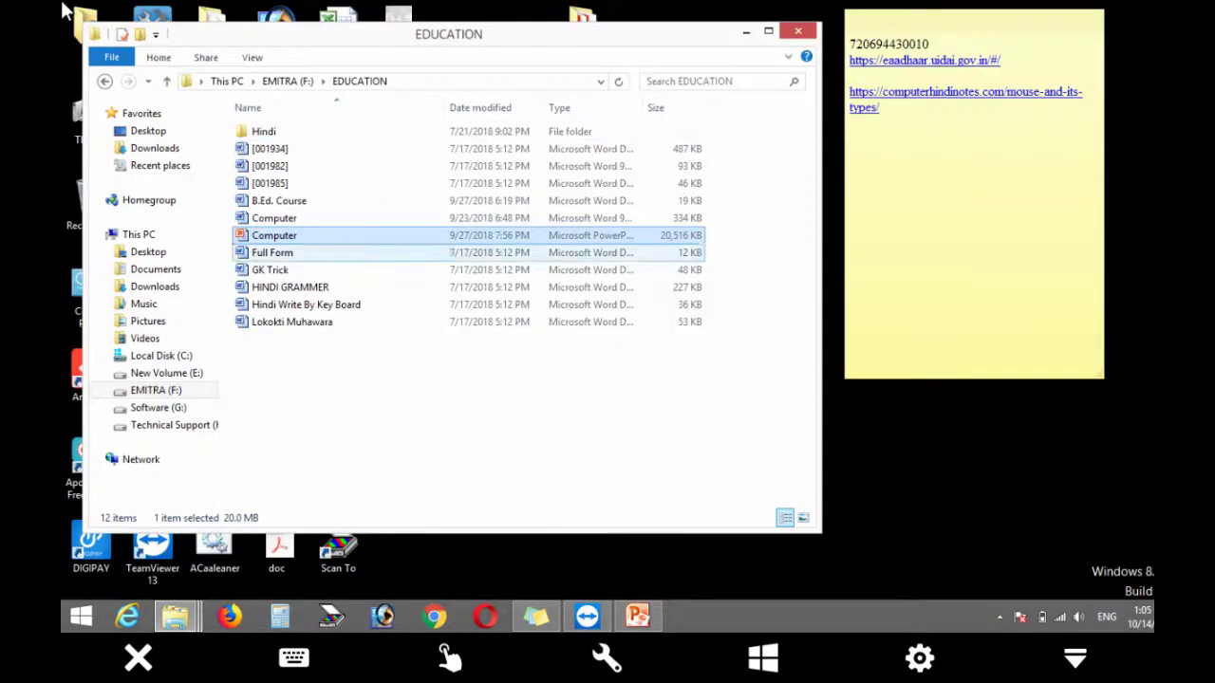
click(158, 407)
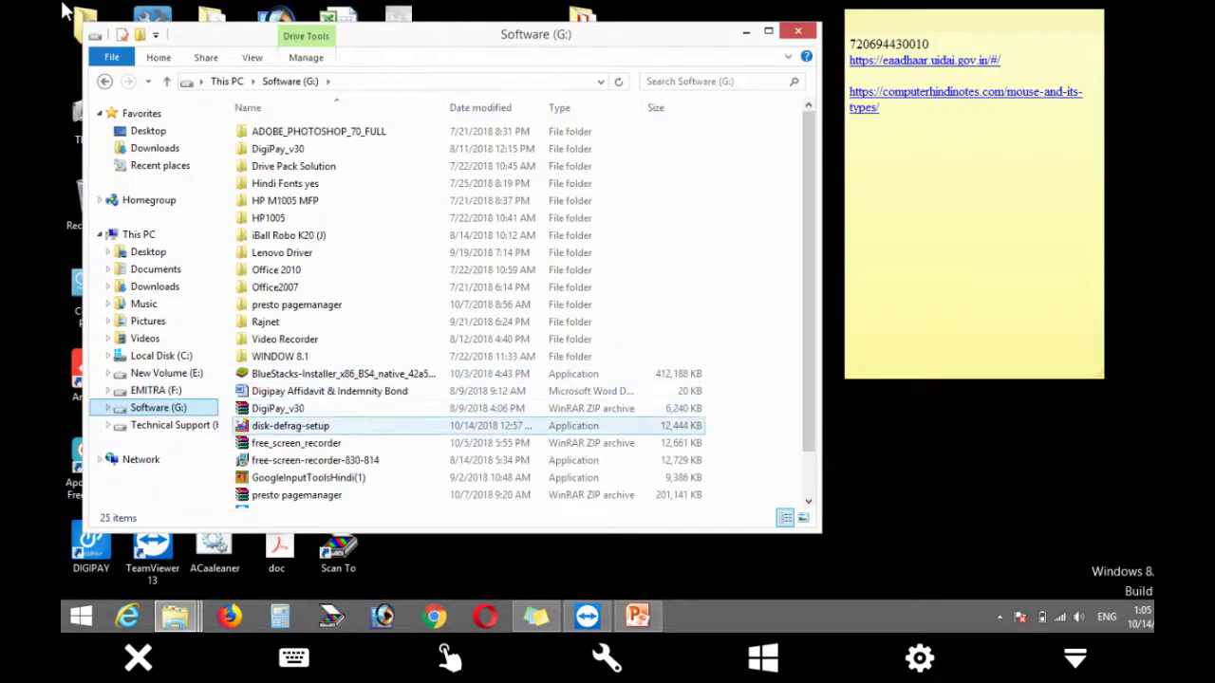
click(291, 426)
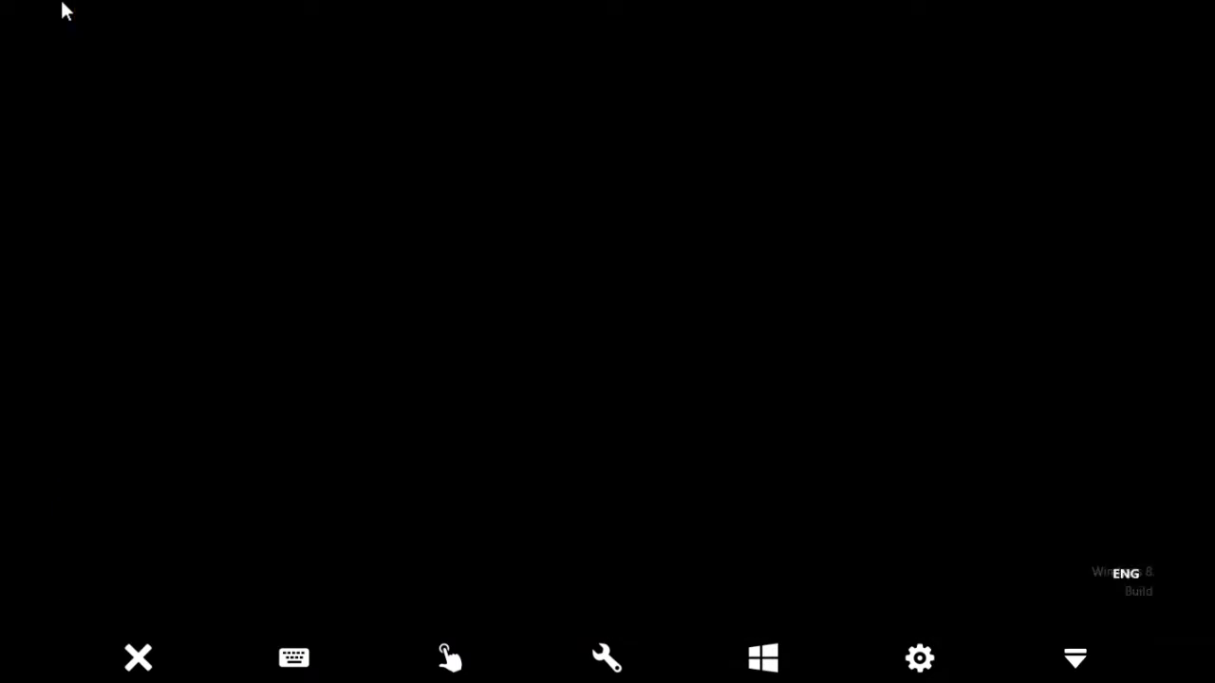
key(Return)
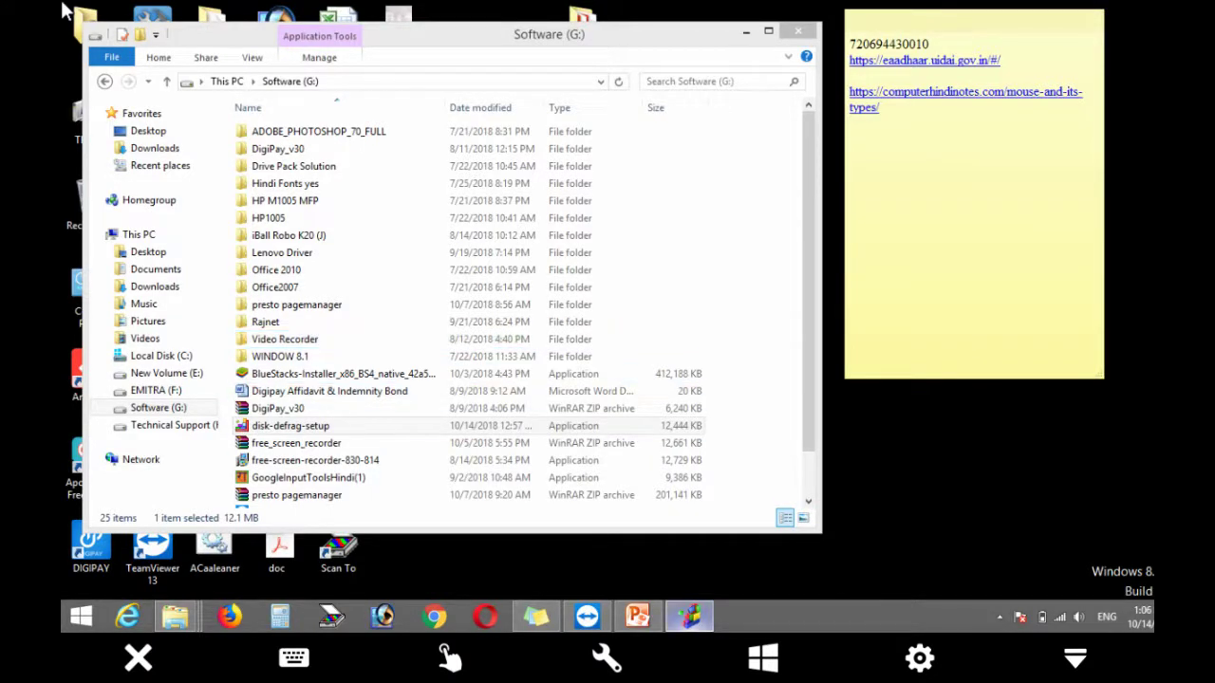
click(746, 31)
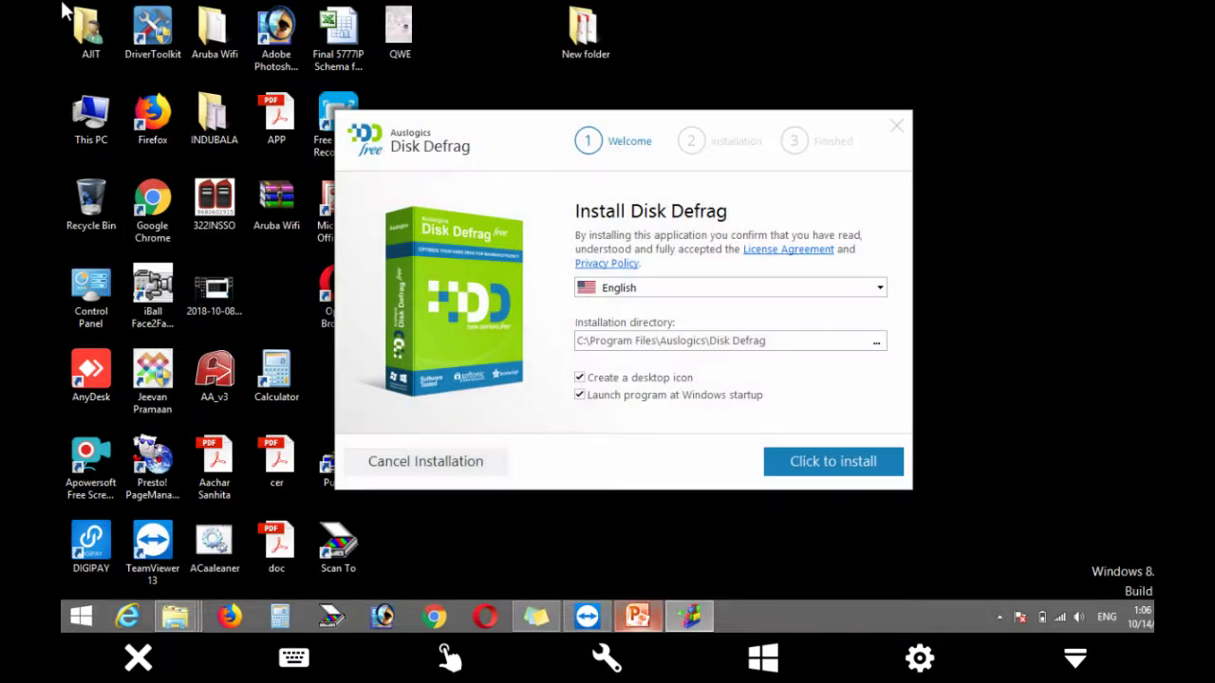
Install Disk Defrag with the default options and the offered Shield Defense and Driver Updater extras, launch it and dismiss the BitReplica offer.
key(Return)
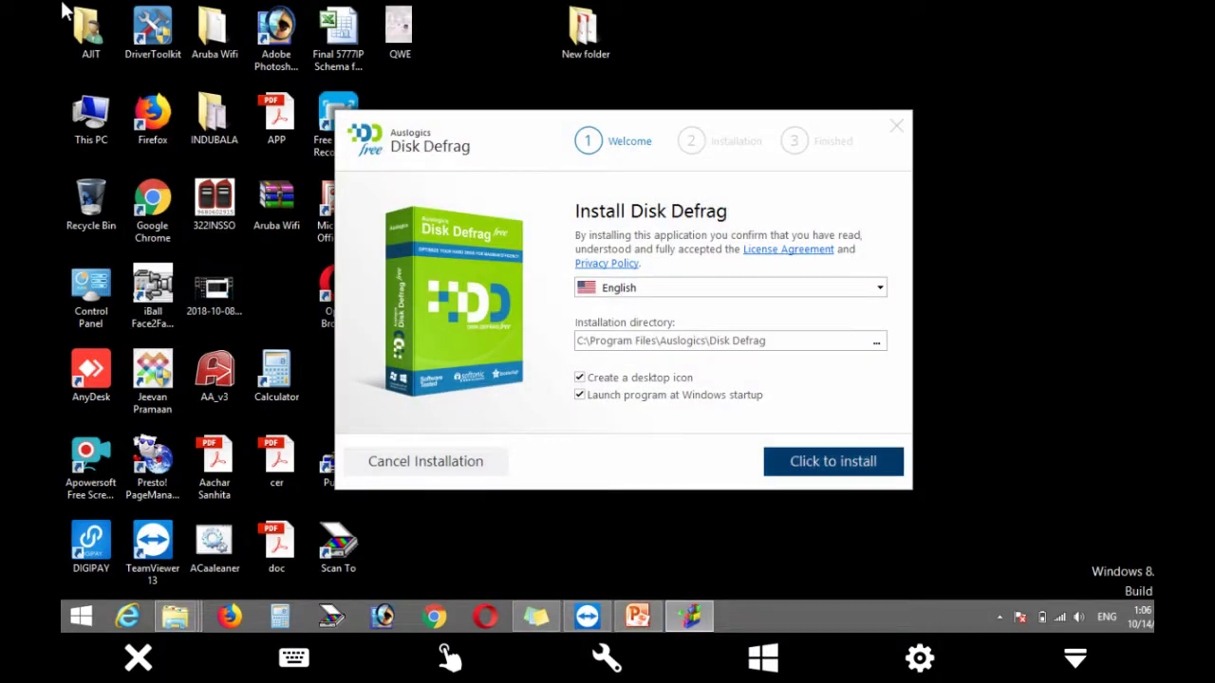
key(Return)
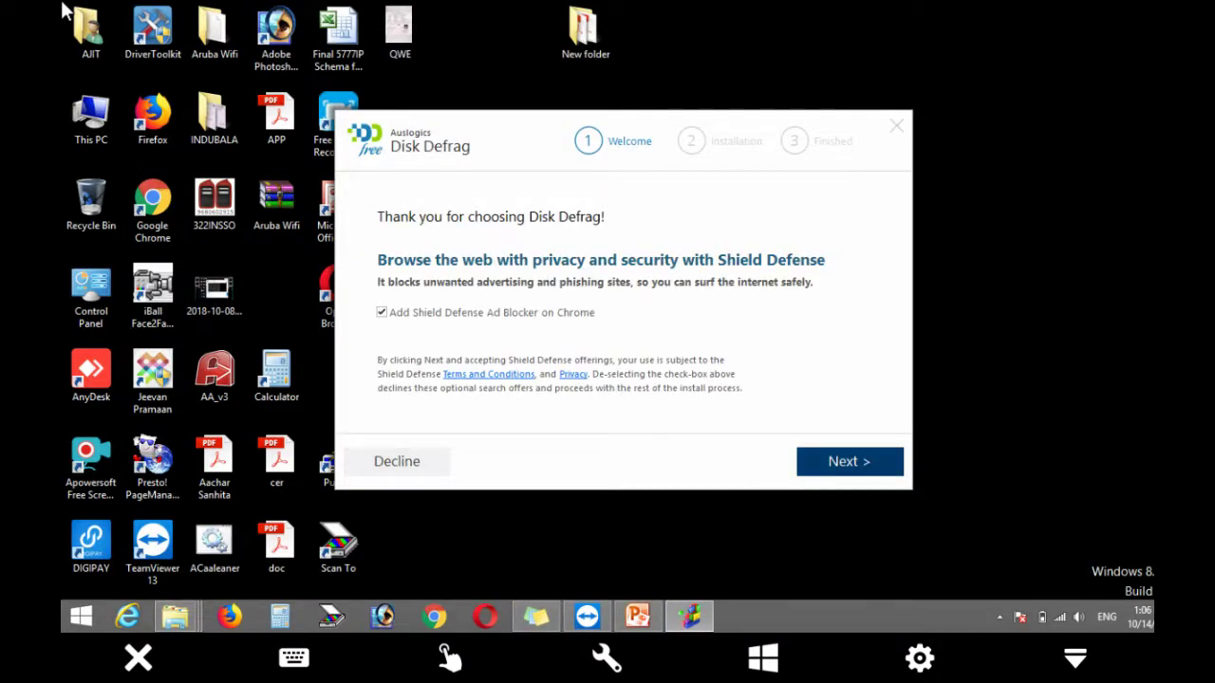
key(Return)
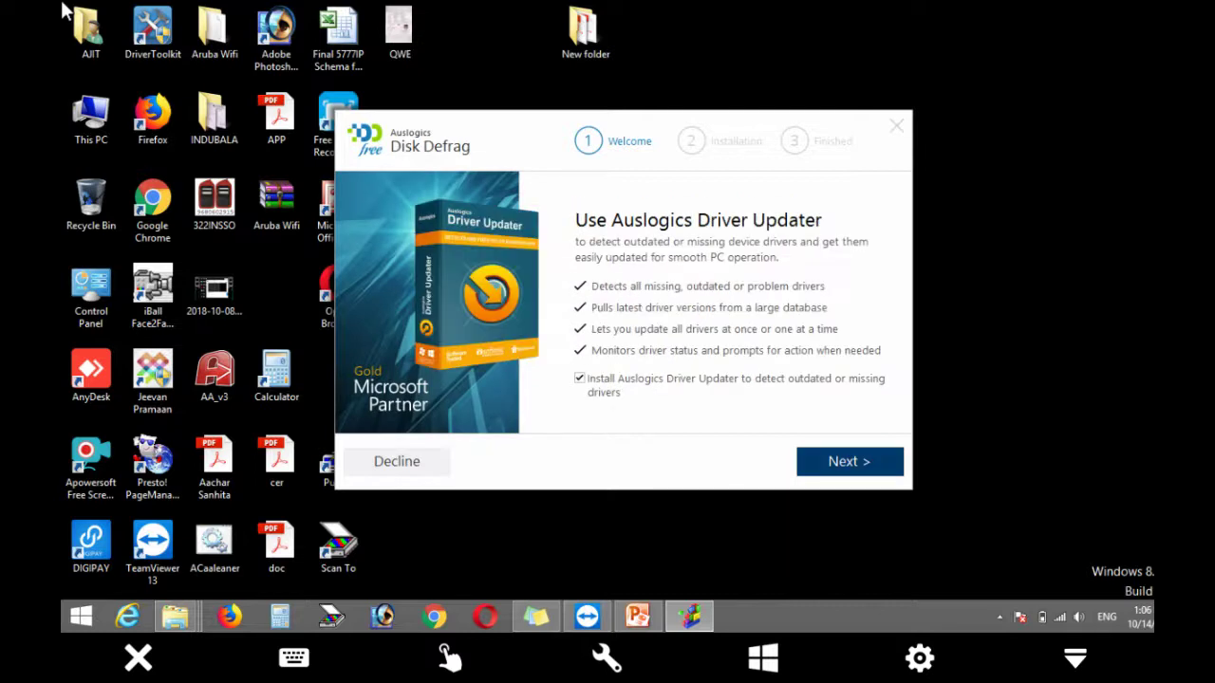
key(Return)
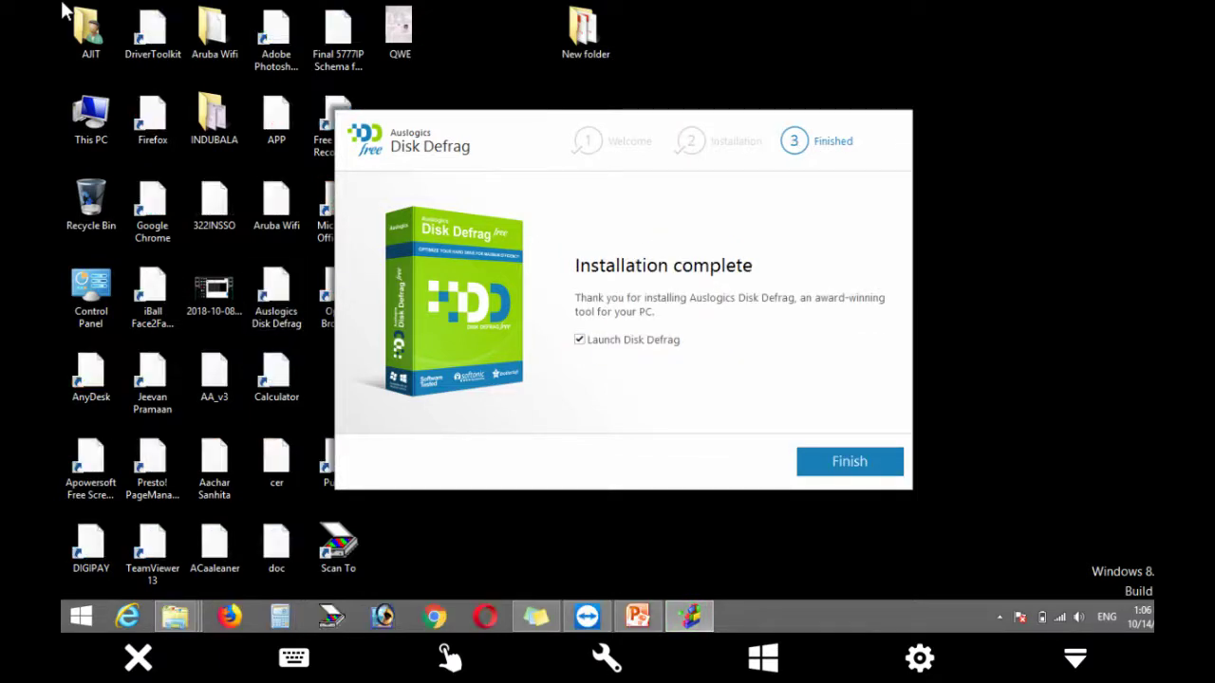
key(Return)
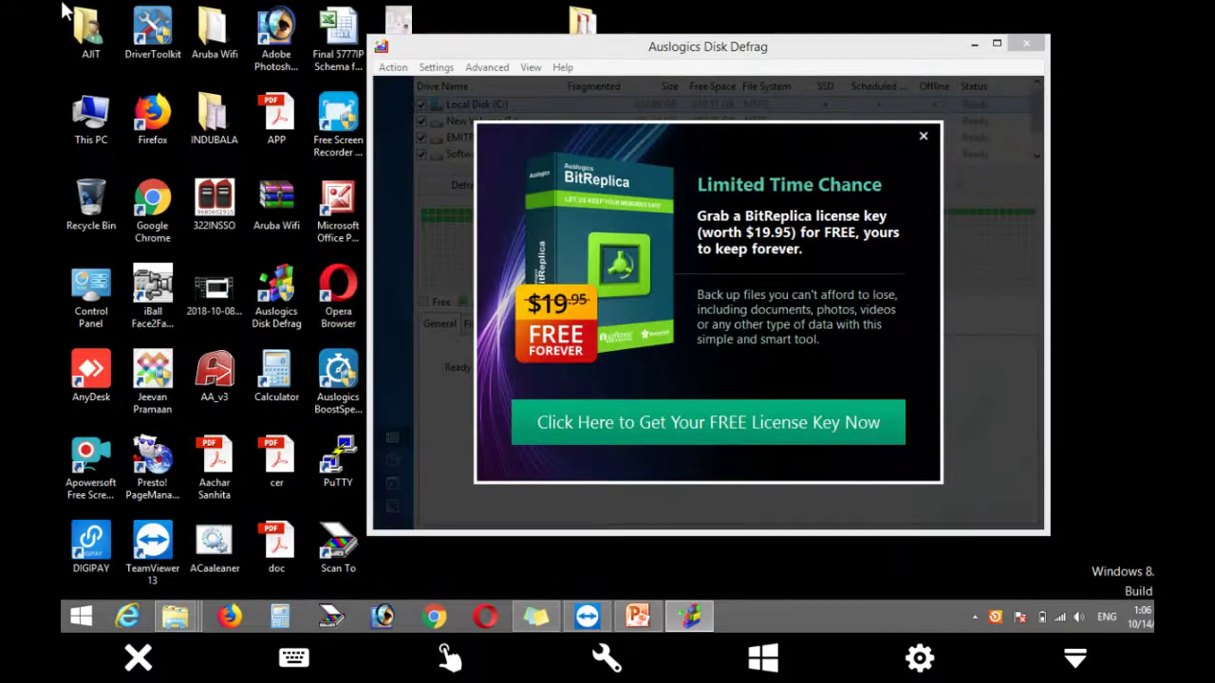
key(Escape)
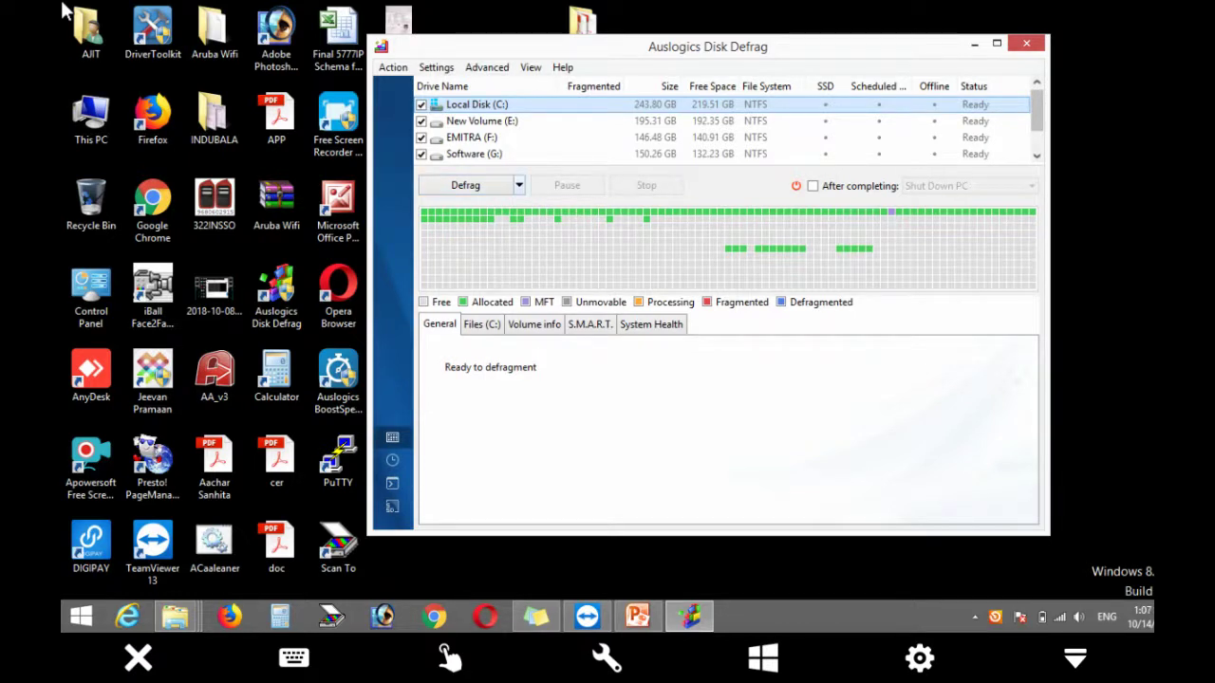
Run the standard Defrag on all checked drives and minimize the Driver Updater window.
click(519, 185)
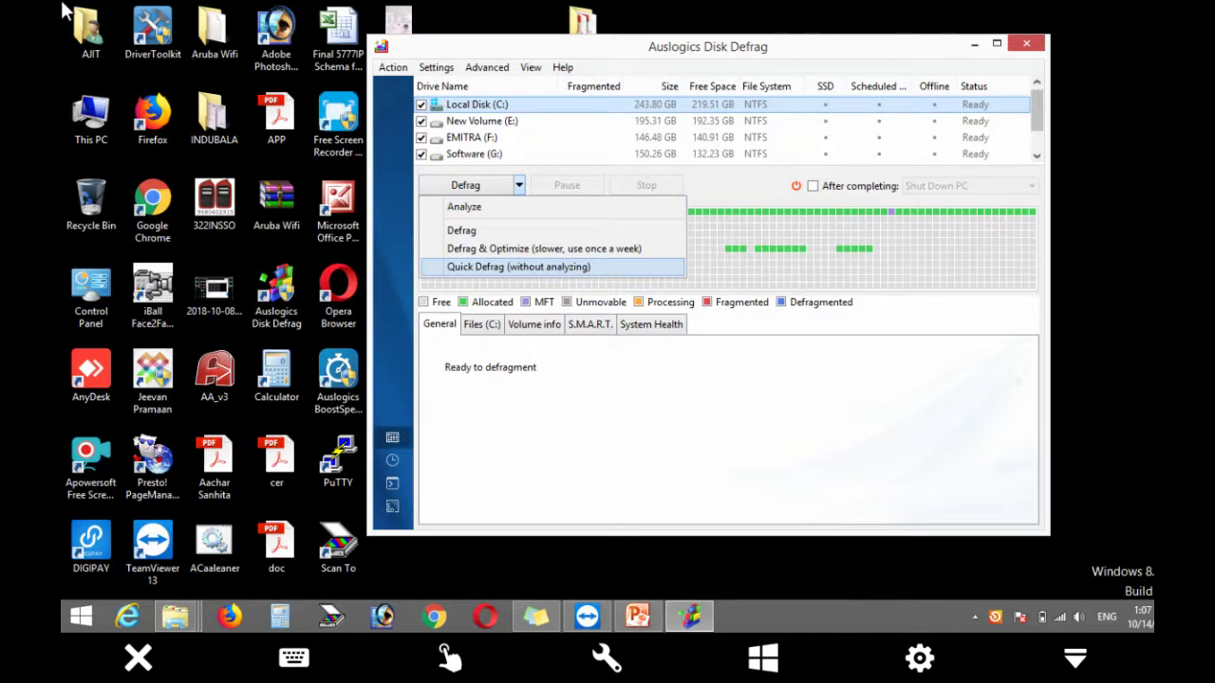
key(Up)
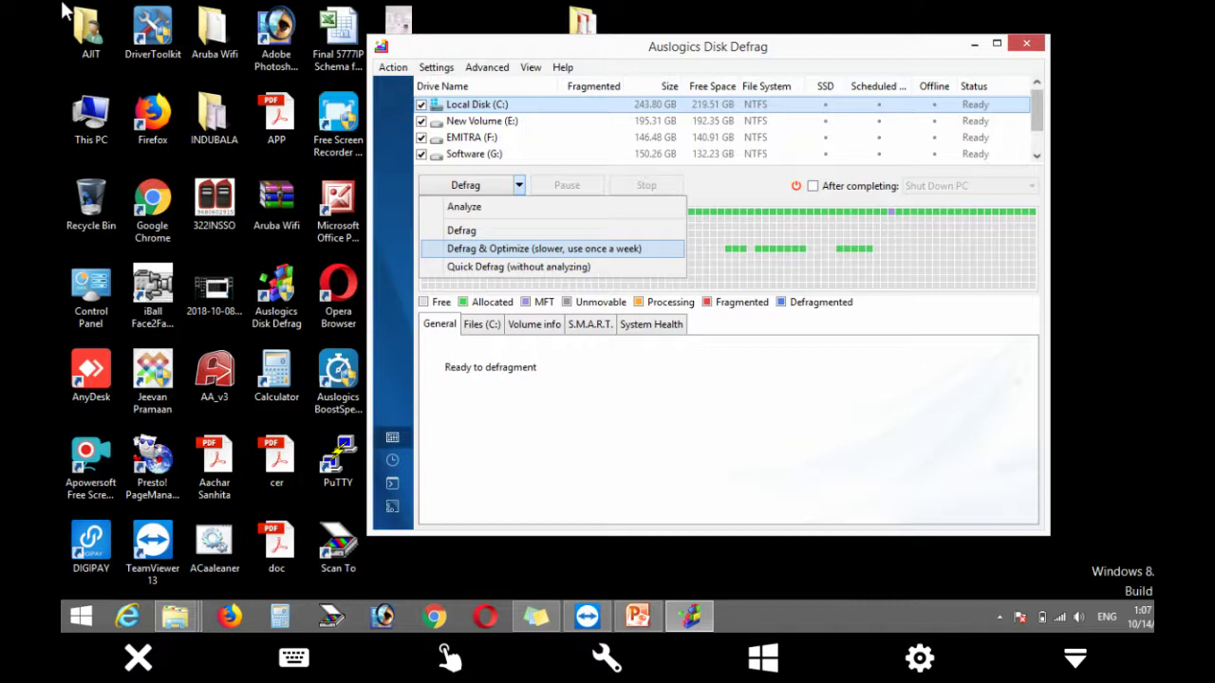
key(Up)
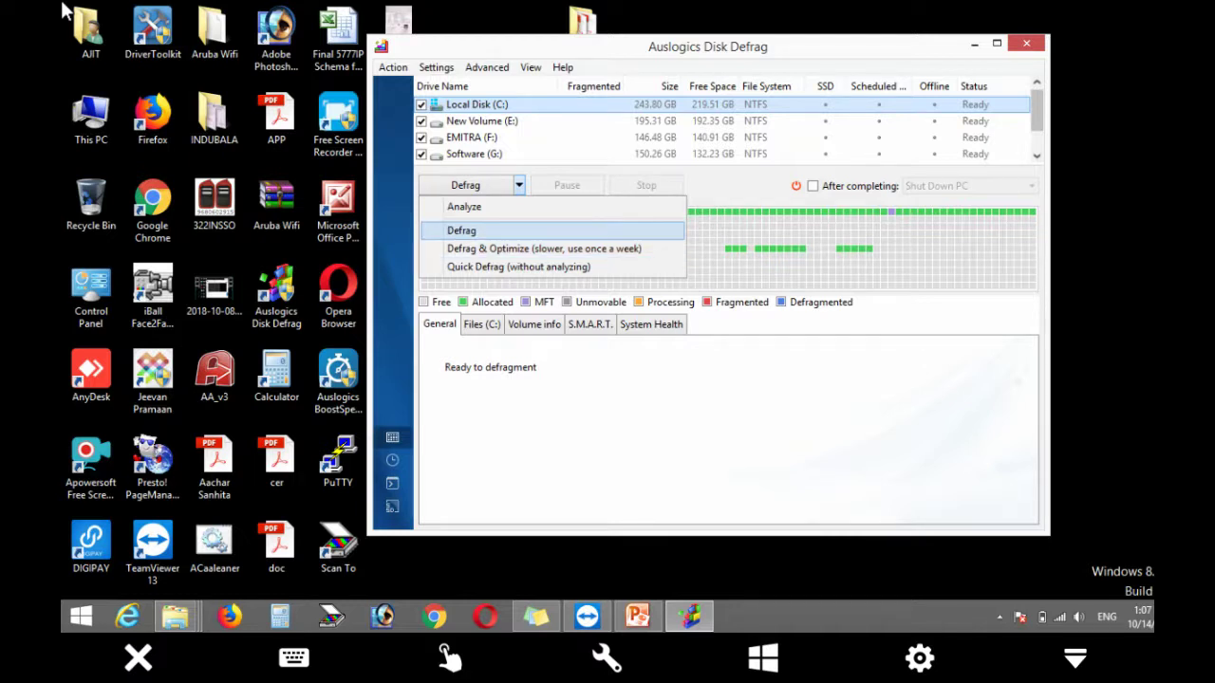
click(484, 231)
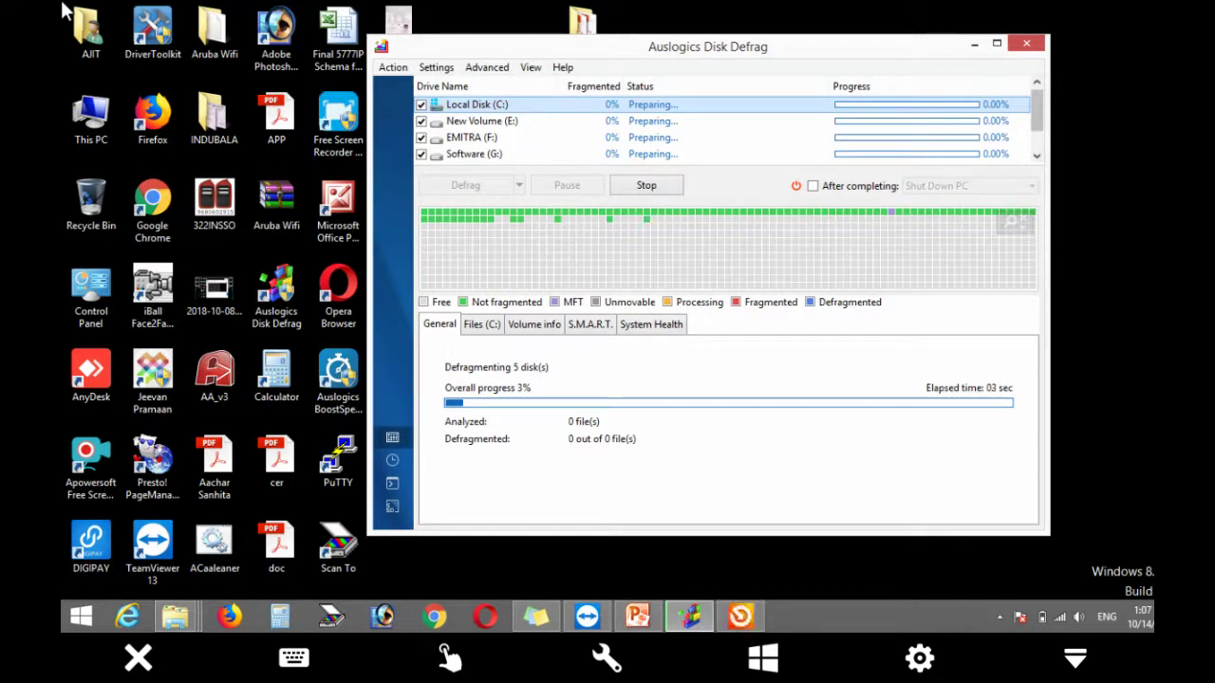
click(812, 186)
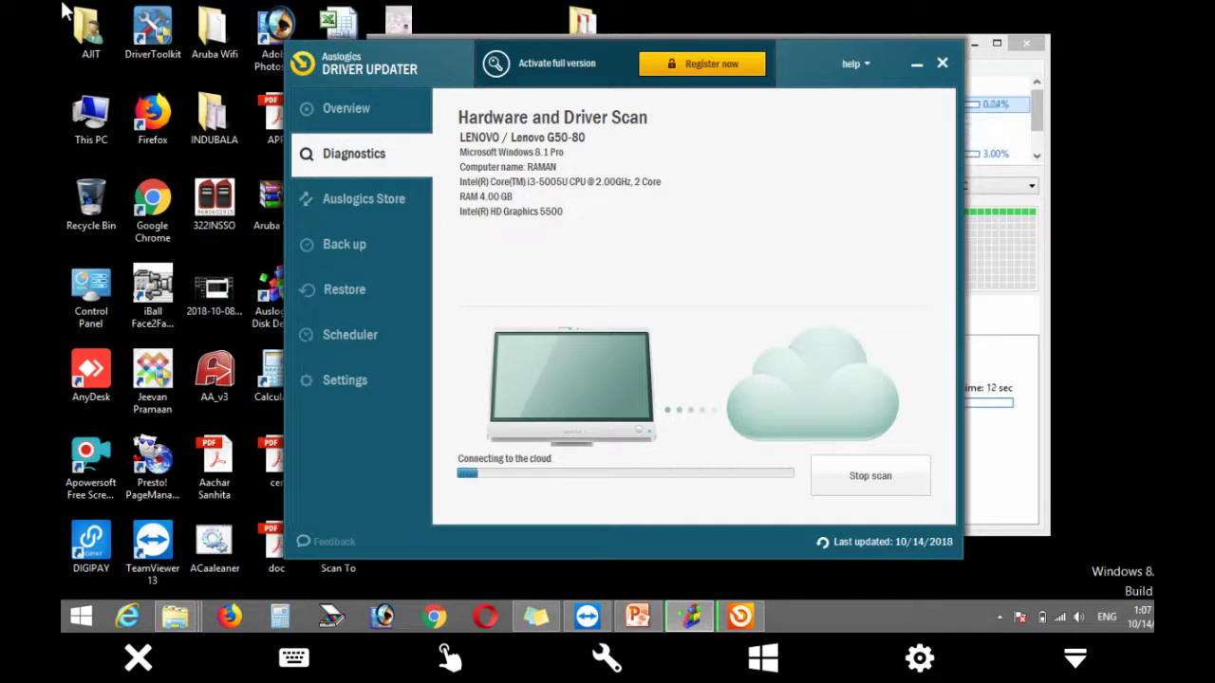
click(917, 63)
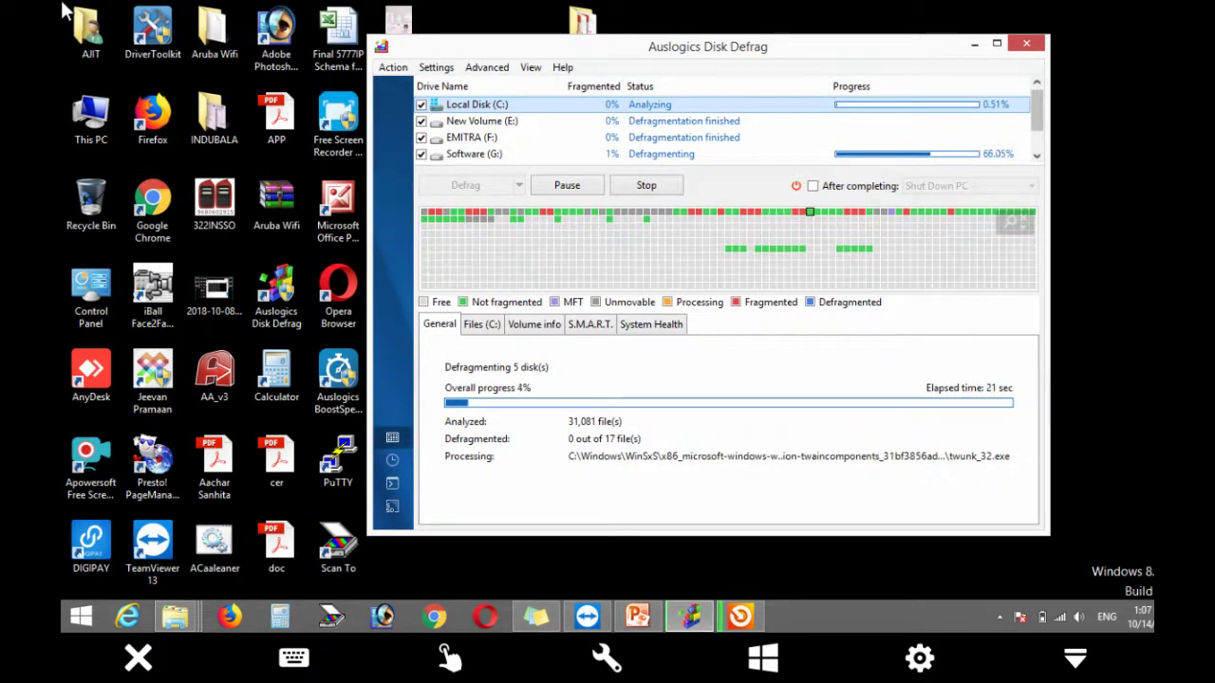
Run the ACaaleaner script from the desktop and start Disk Cleanup on drive C:.
mouse_move(796, 219)
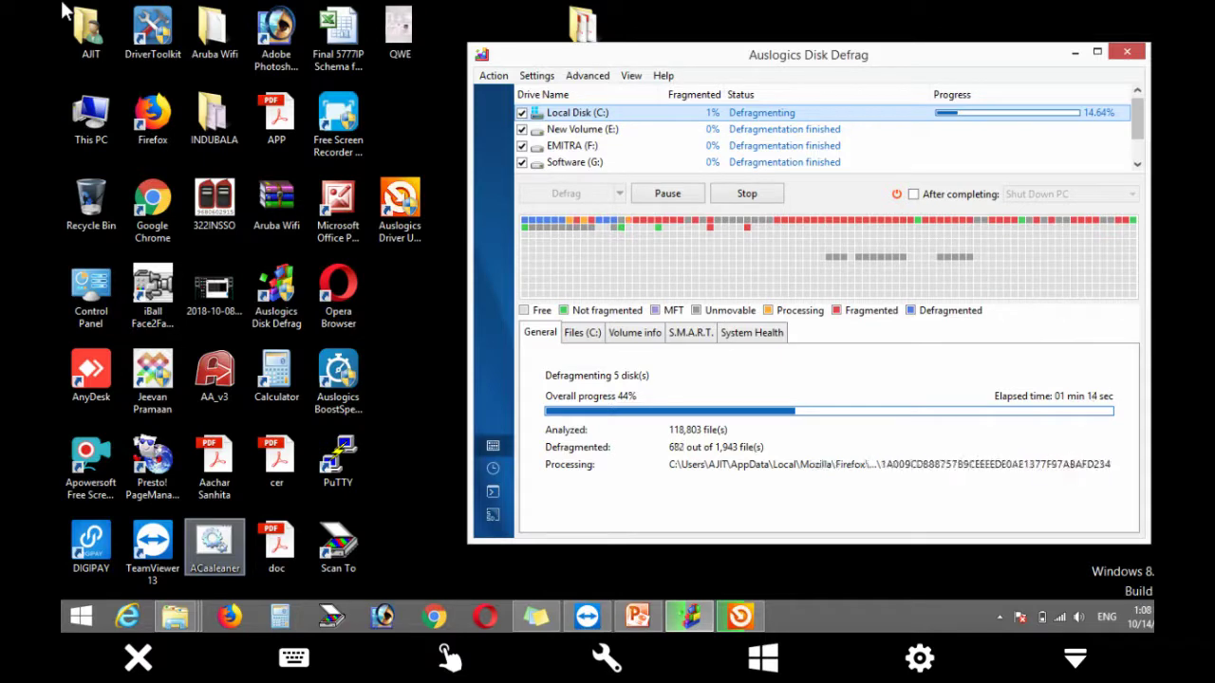
key(Return)
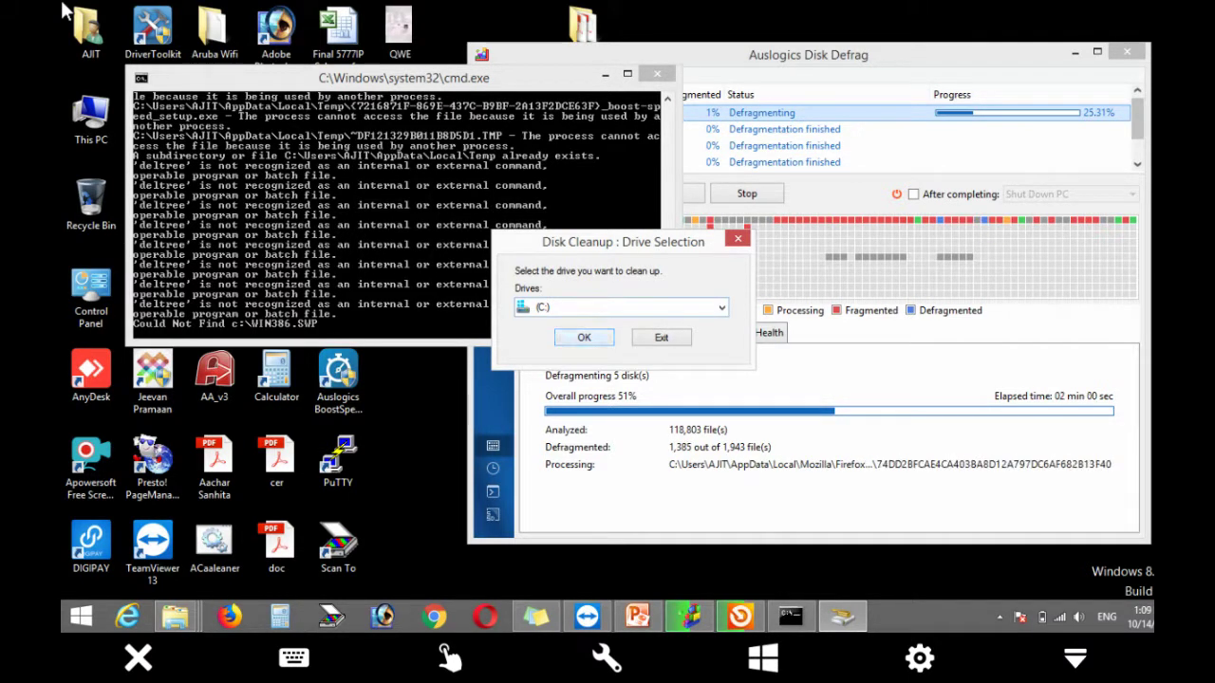
key(Return)
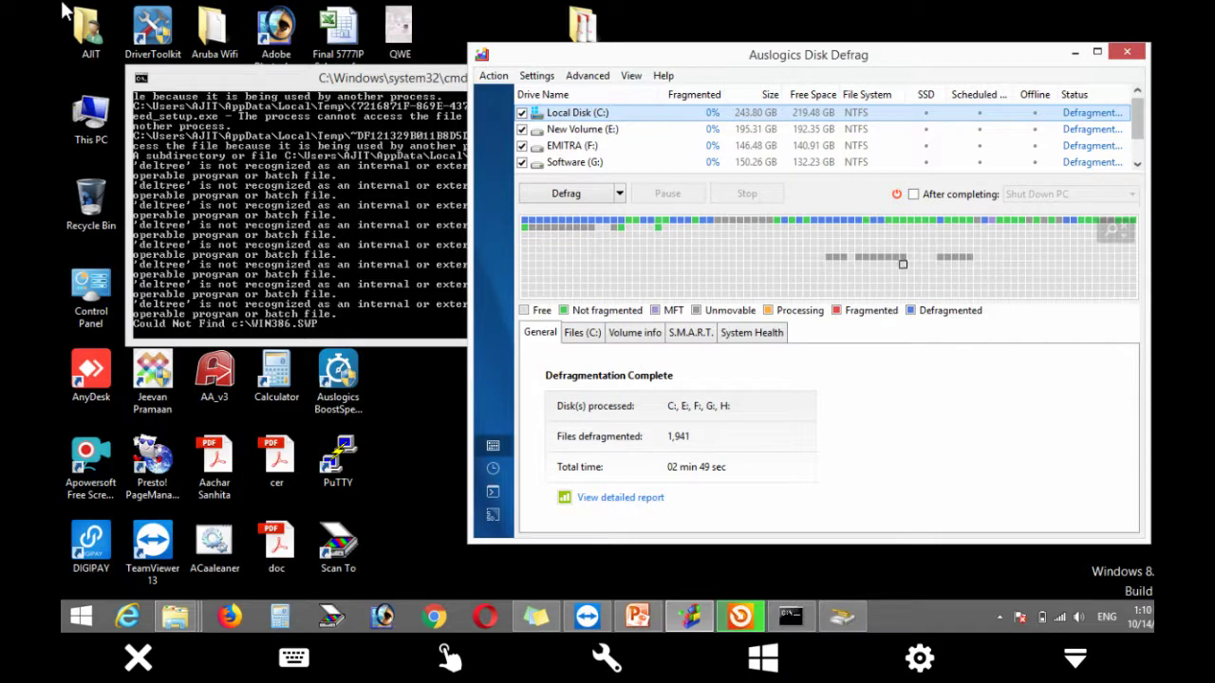
Close the Disk Defrag window and refresh the desktop, moving the Disk Cleanup progress dialog aside.
key(alt+F4)
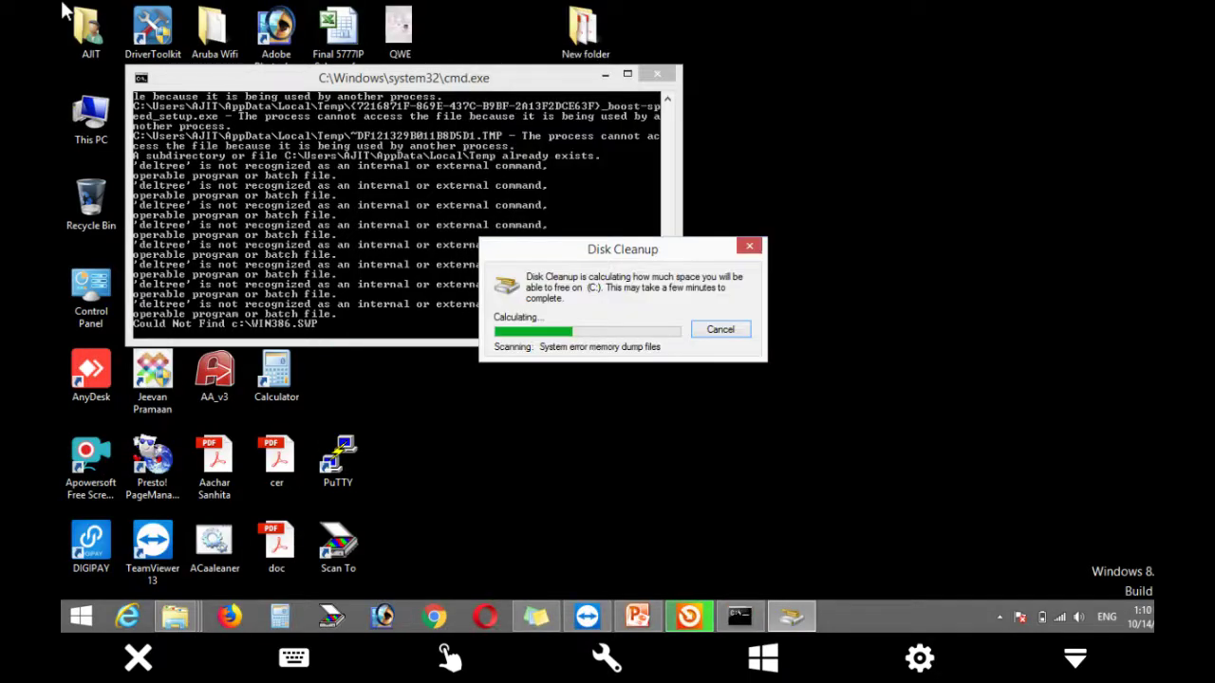
drag(569, 249, 618, 180)
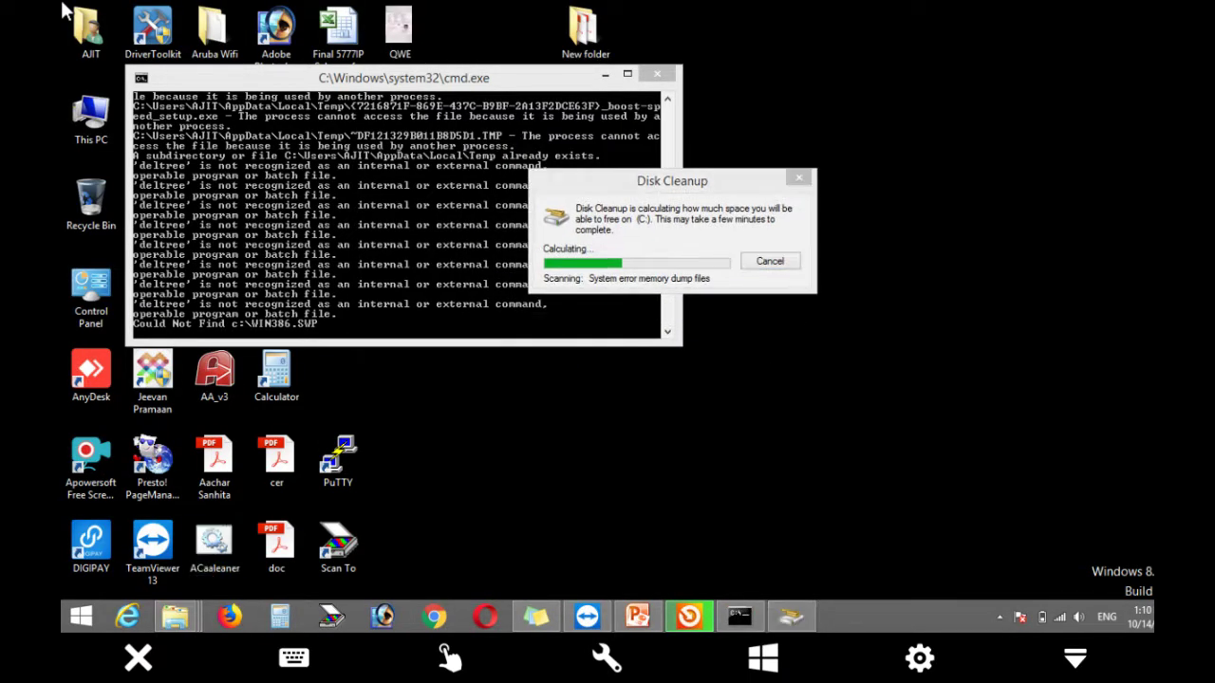
right_click(954, 226)
right_click(953, 190)
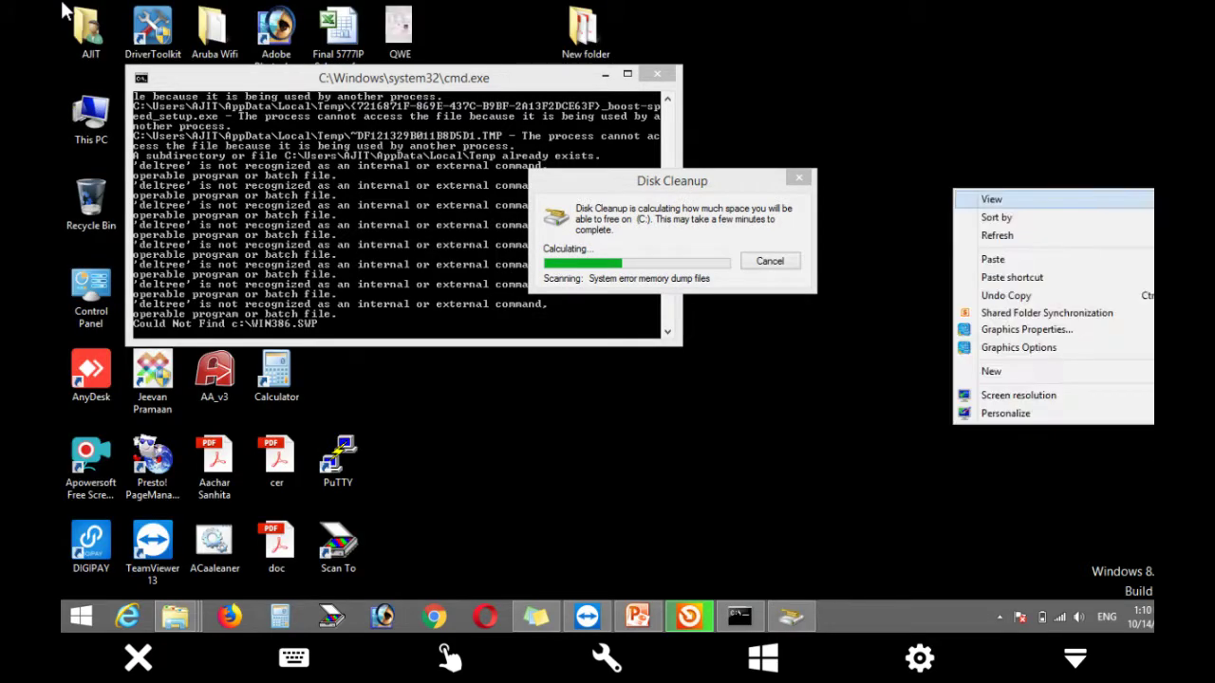
click(996, 236)
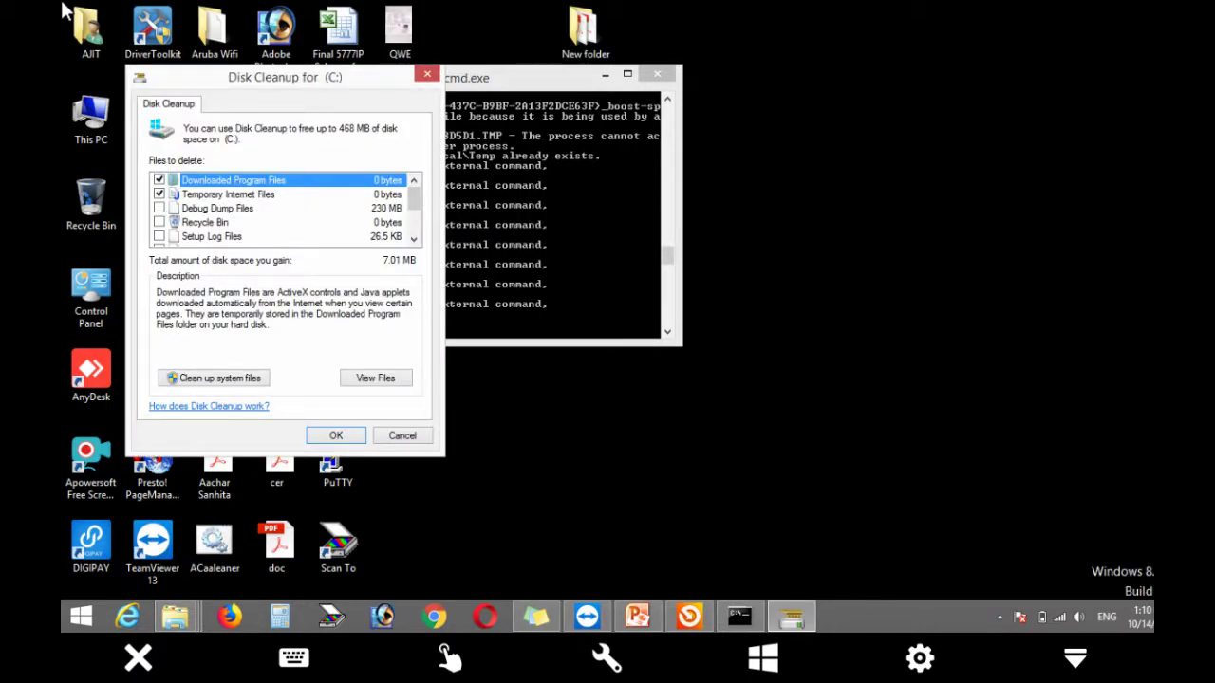
Mark all file categories for cleanup on drive C:, including debug dumps, Recycle Bin and system error memory dumps, and permanently delete them.
click(159, 208)
click(158, 222)
scroll(285, 208, down, 3)
click(159, 179)
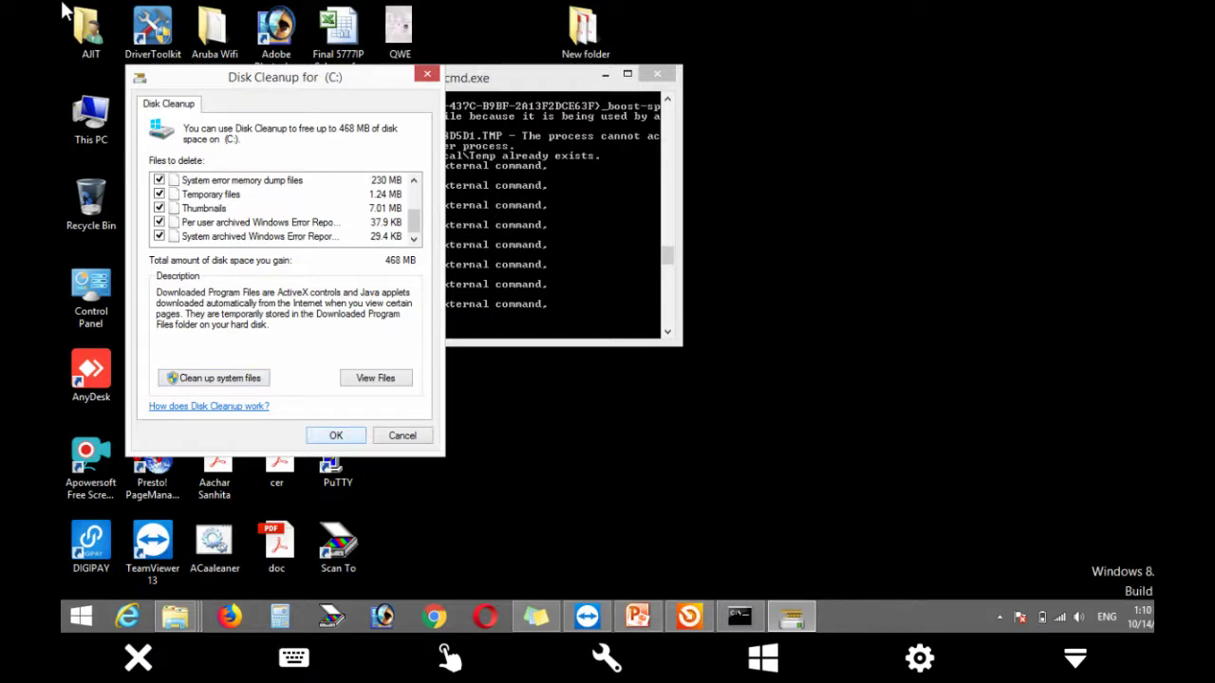
key(Return)
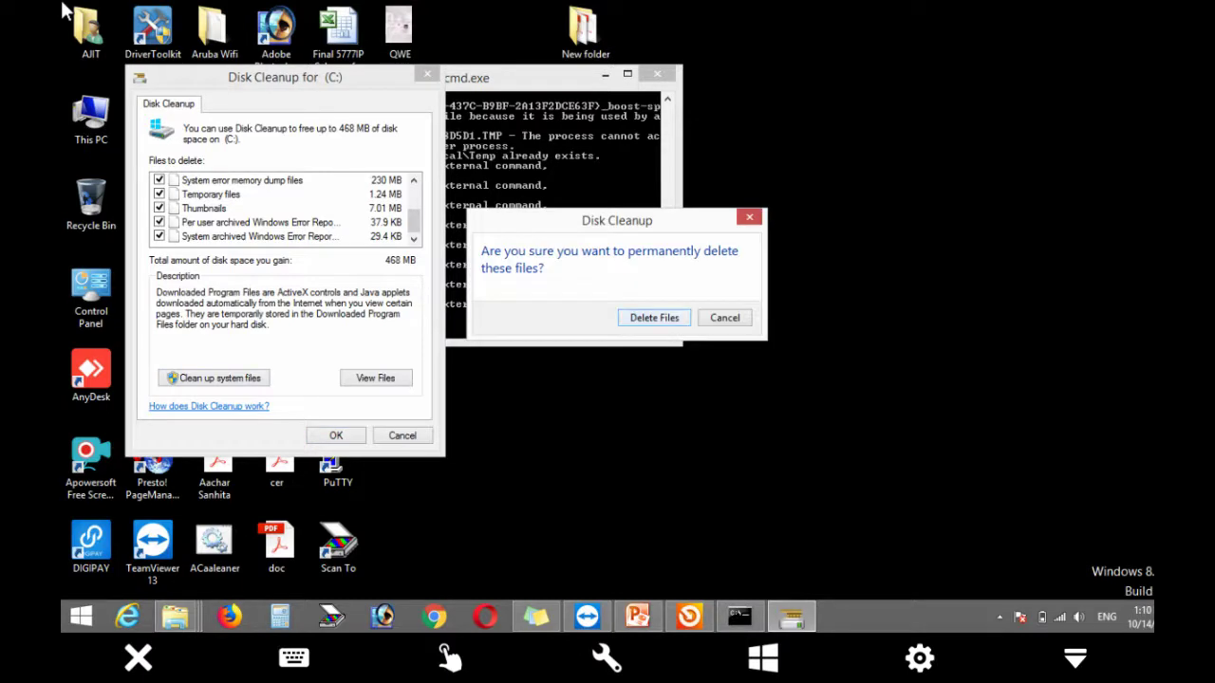
key(Return)
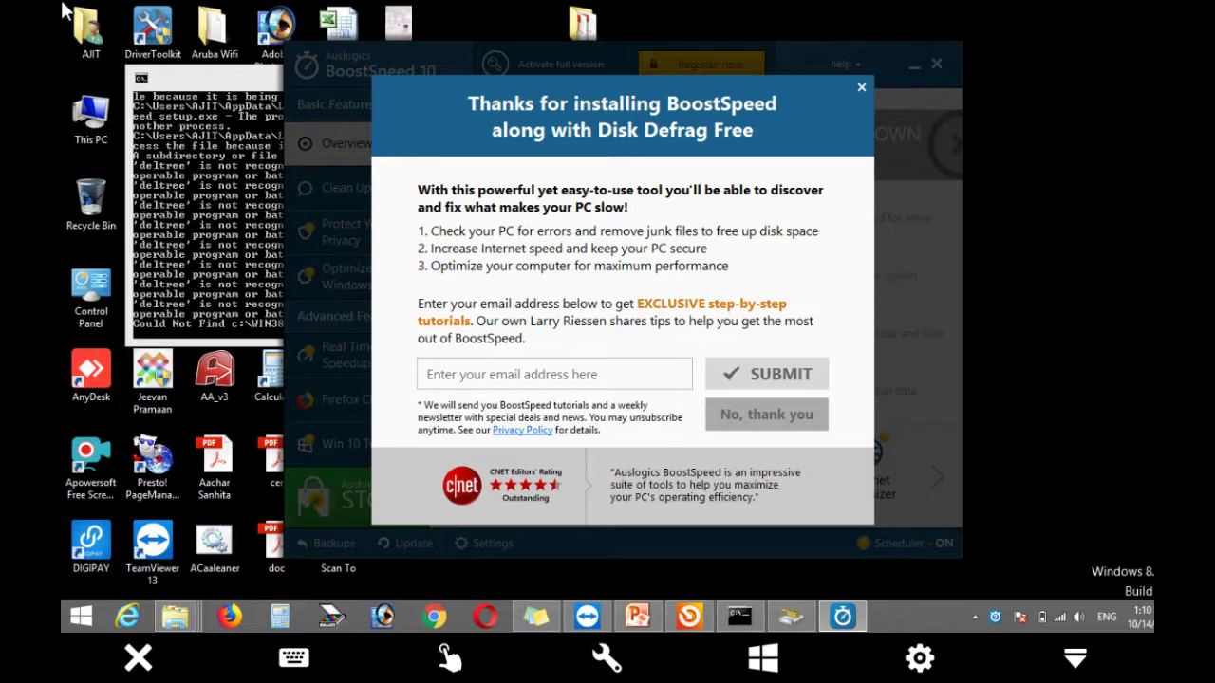
Dismiss the BoostSpeed e-mail sign-up offer and minimize the BoostSpeed window.
click(861, 86)
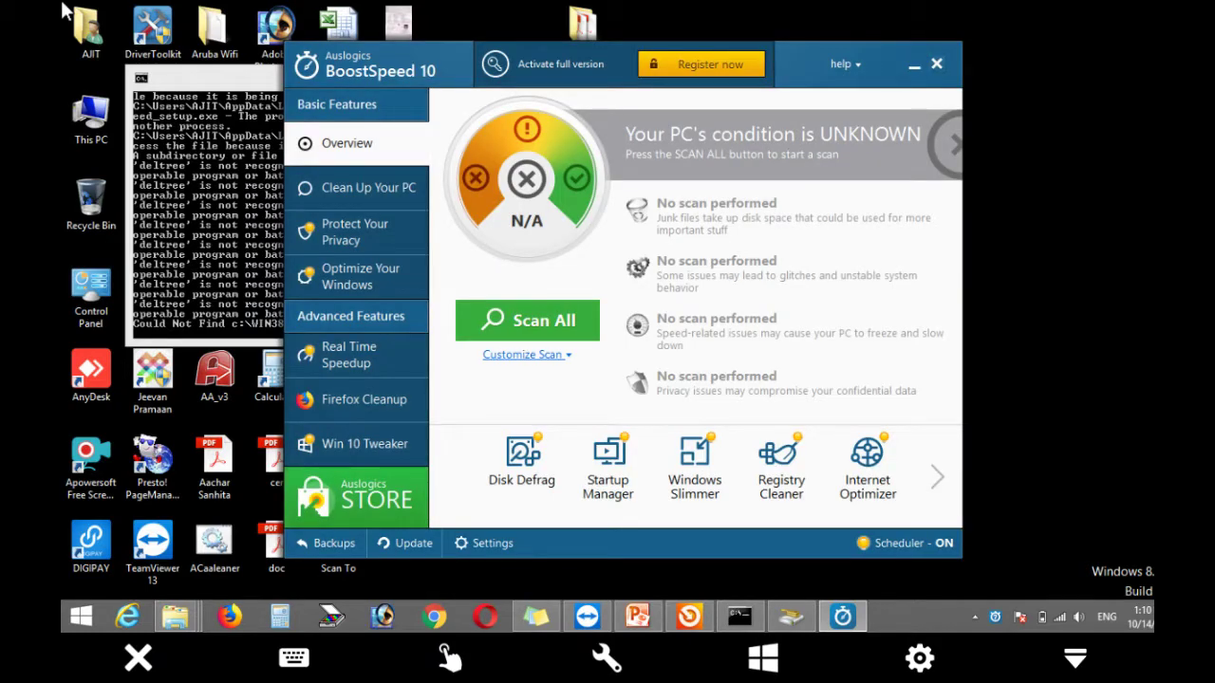
click(914, 63)
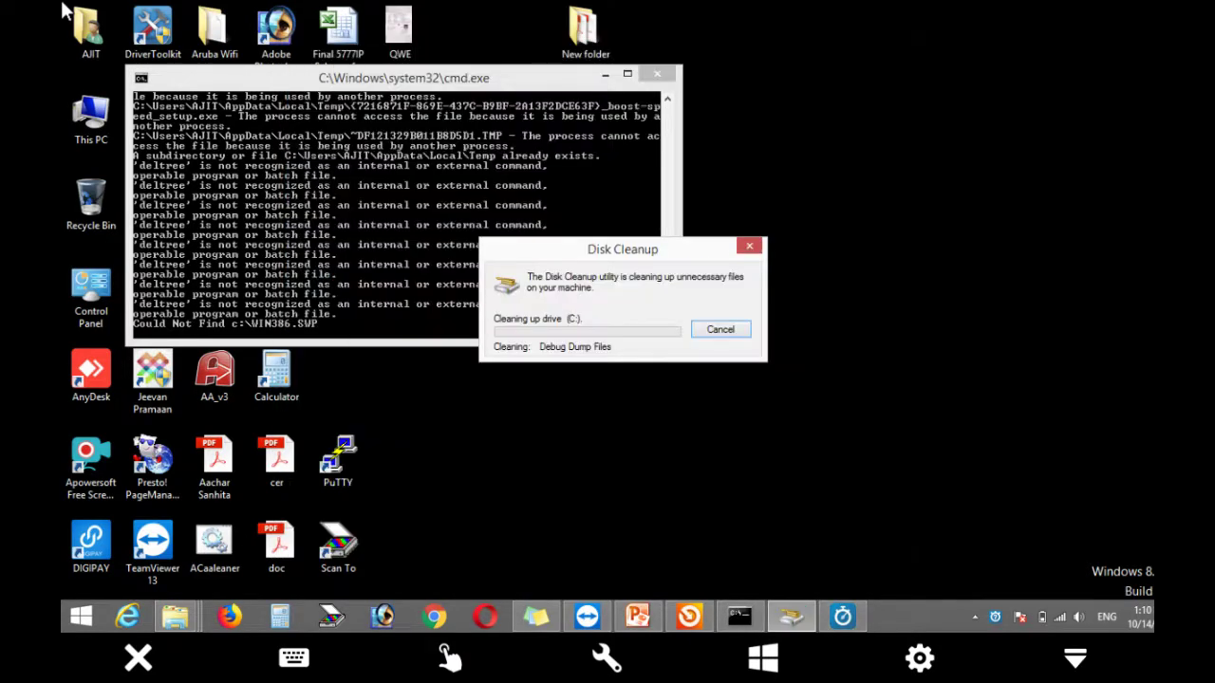